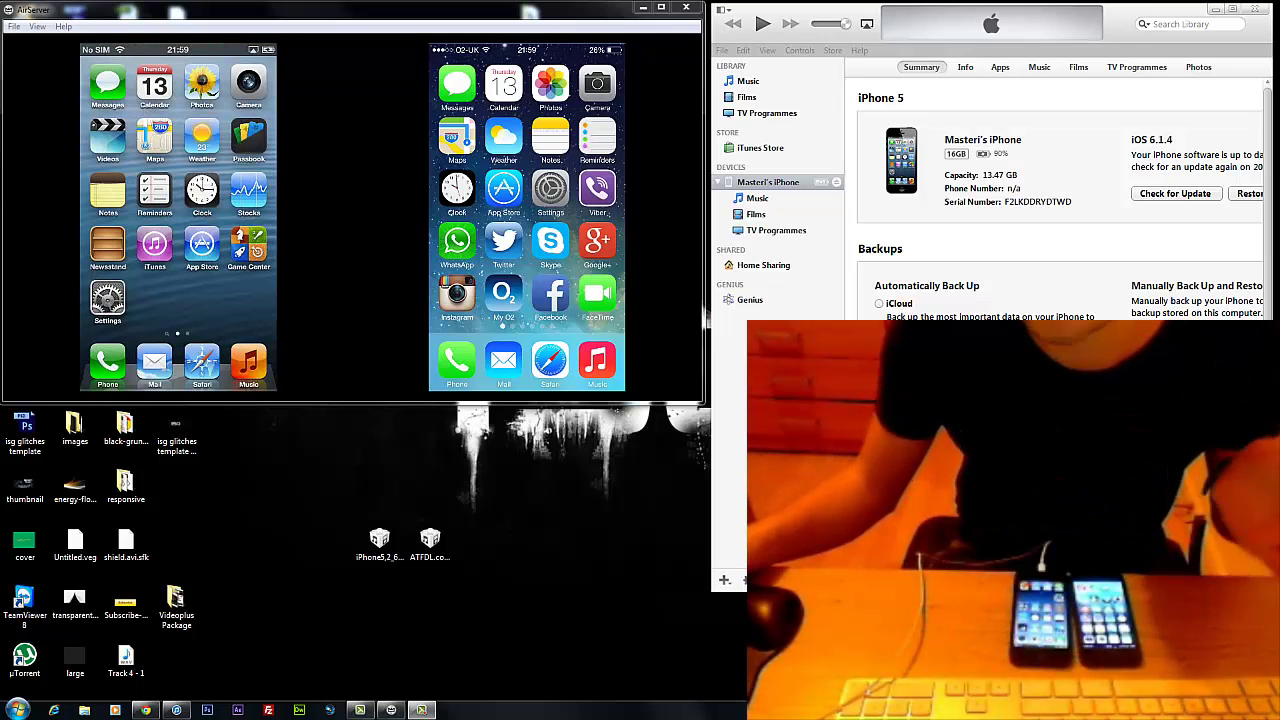
Step: Scroll across the iPhone 5 Summary page reporting iOS 6.1.4 as up to date
{"action": "scroll", "coordinate": [1050, 200], "scroll_direction": "right", "scroll_amount": 3}
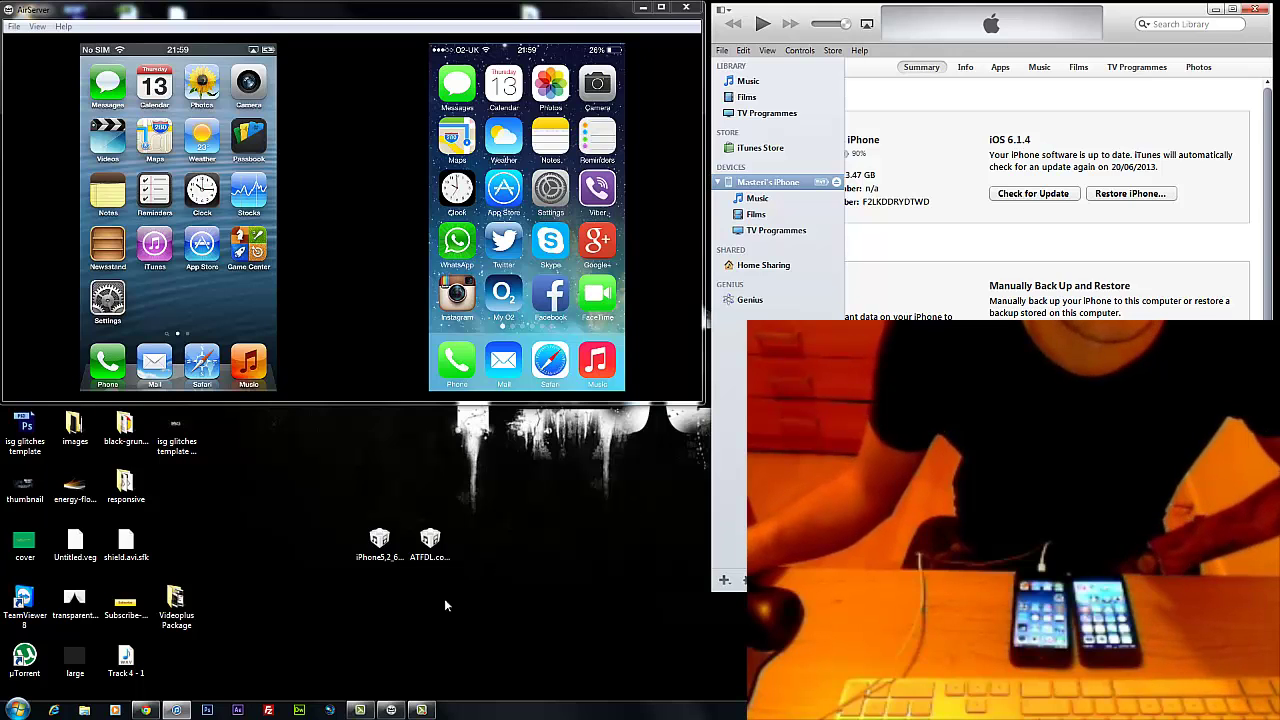
Step: Nudge the iPhone5,2 firmware file left and read the ATFDL restore file's full name
{"action": "left_click_drag", "start_coordinate": [386, 543], "coordinate": [336, 542]}
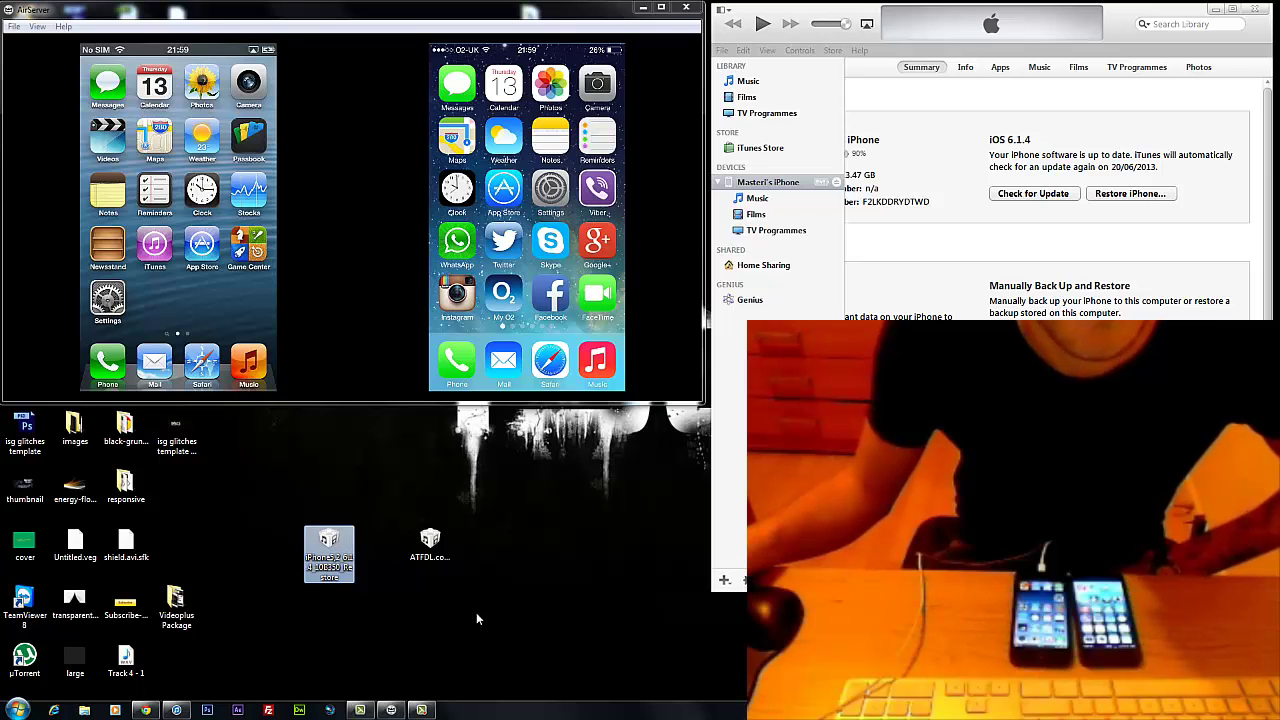
{"action": "left_click", "coordinate": [476, 619]}
{"action": "left_click", "coordinate": [337, 547]}
{"action": "left_click", "coordinate": [438, 548]}
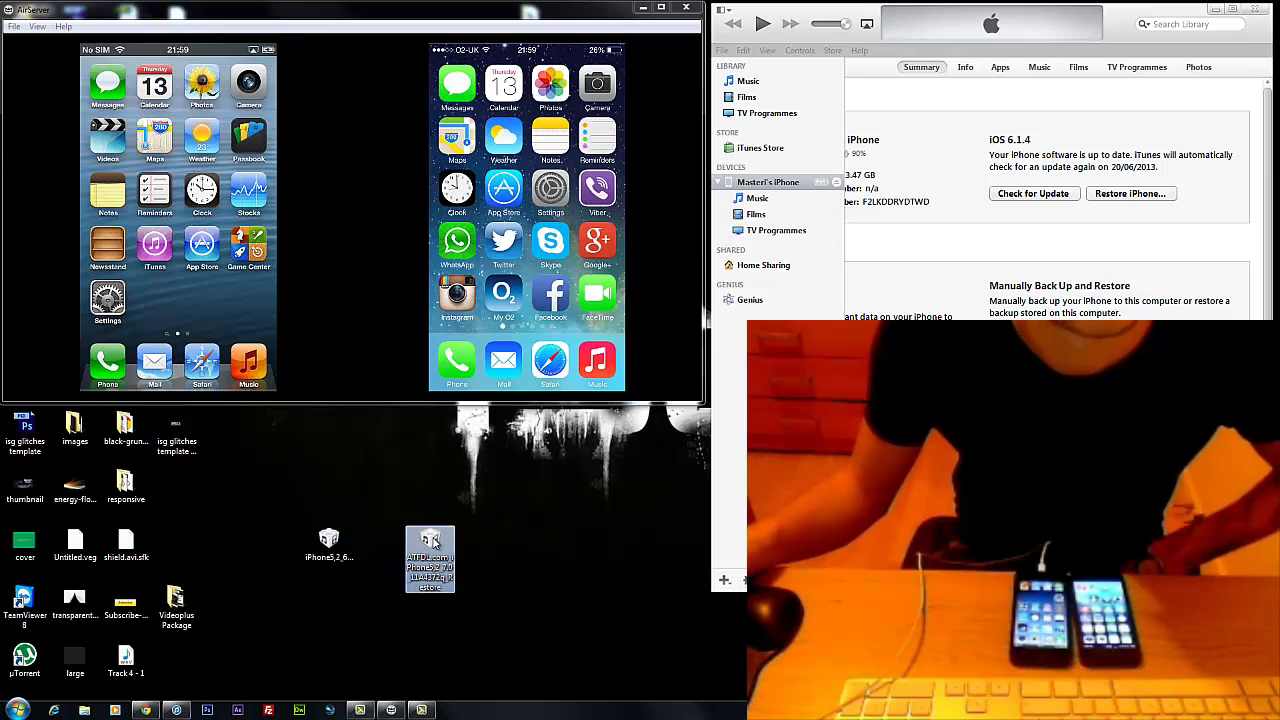
{"action": "left_click", "coordinate": [489, 536]}
Step: Place the ATFDL.com_iPhone5,2_7.0_11A4372q_Restore file right beside the iPhone5,2 firmware file
{"action": "left_click", "coordinate": [329, 540]}
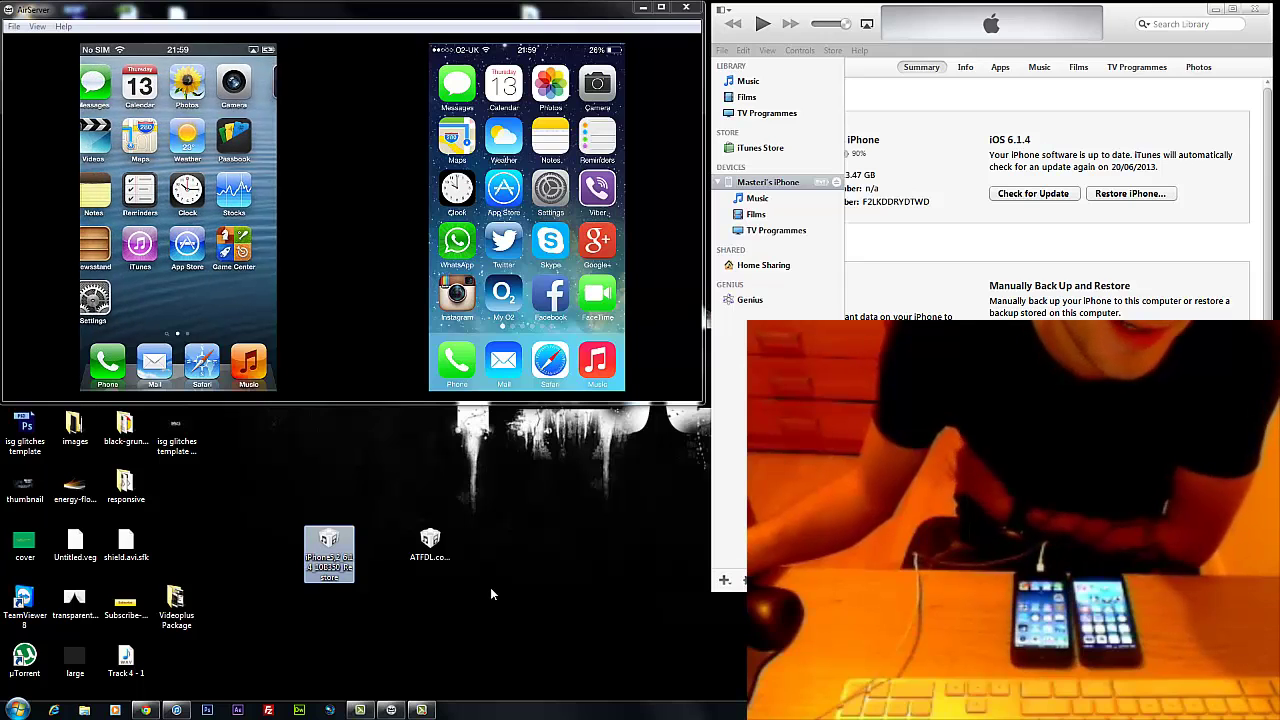
{"action": "left_click", "coordinate": [430, 548]}
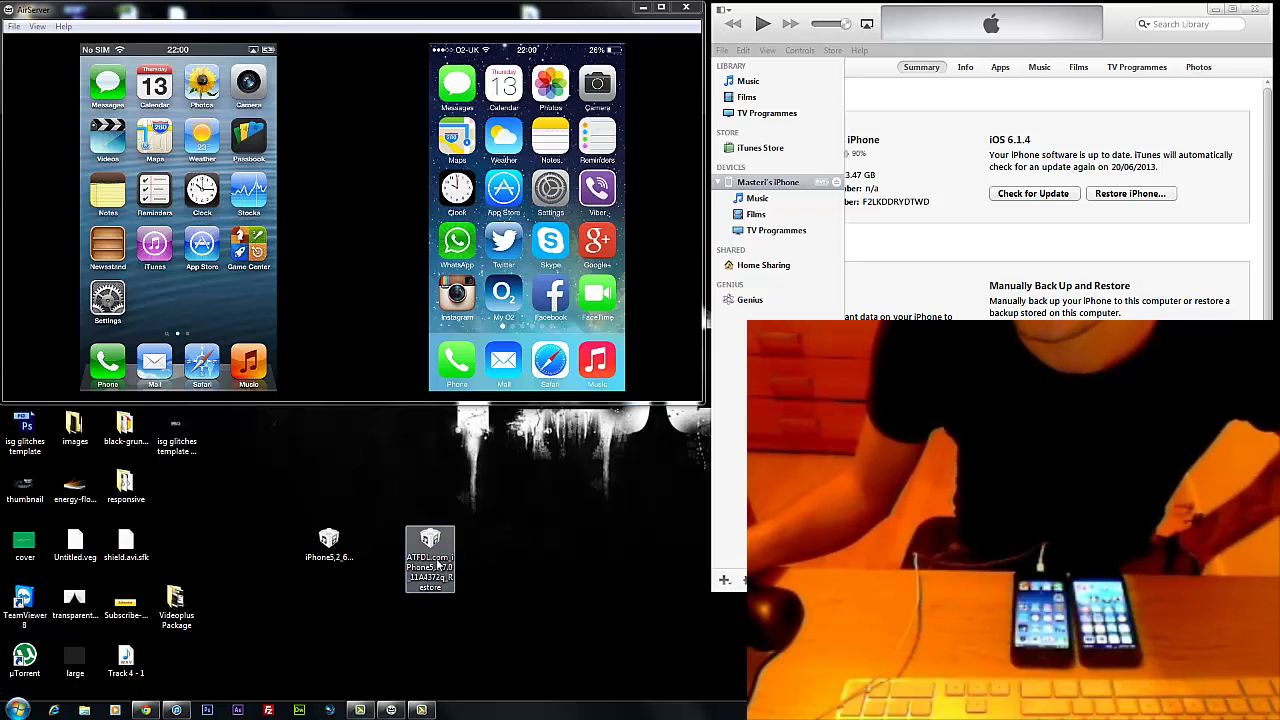
{"action": "mouse_move", "coordinate": [437, 564]}
{"action": "left_mouse_down"}
{"action": "mouse_move", "coordinate": [375, 552]}
{"action": "mouse_move", "coordinate": [432, 550]}
{"action": "left_mouse_up"}
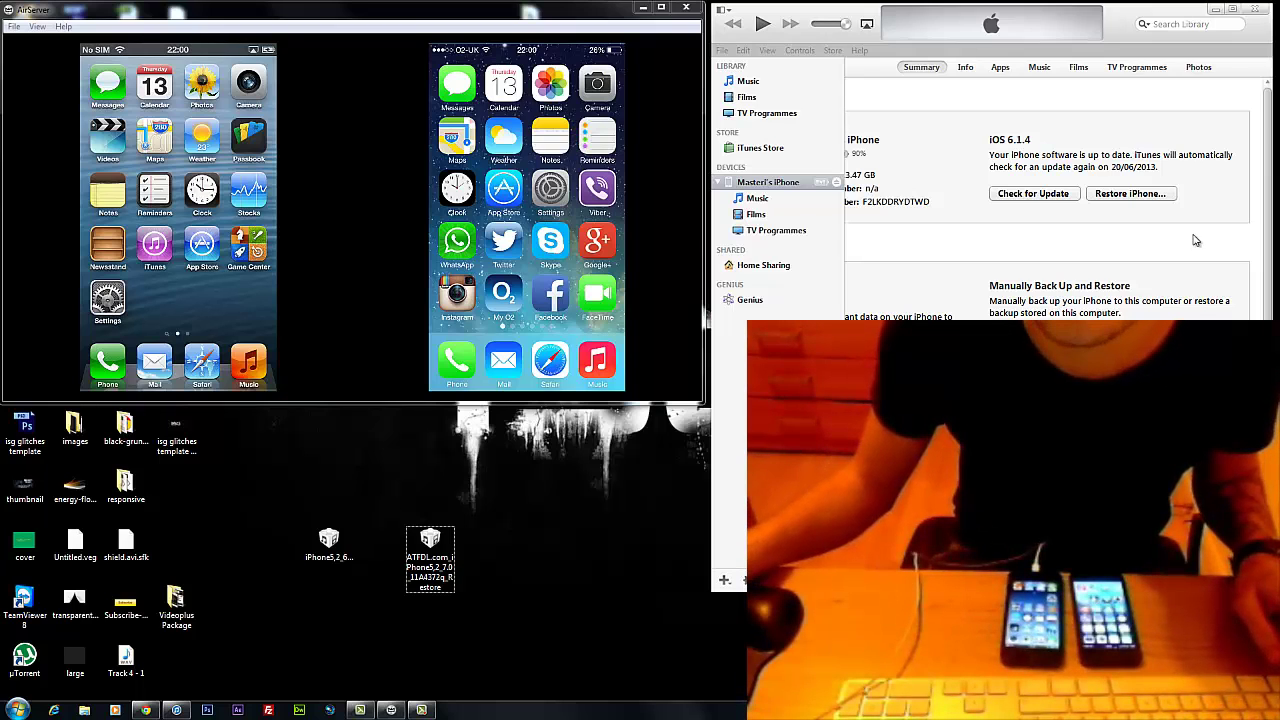
{"action": "left_click", "coordinate": [1184, 250]}
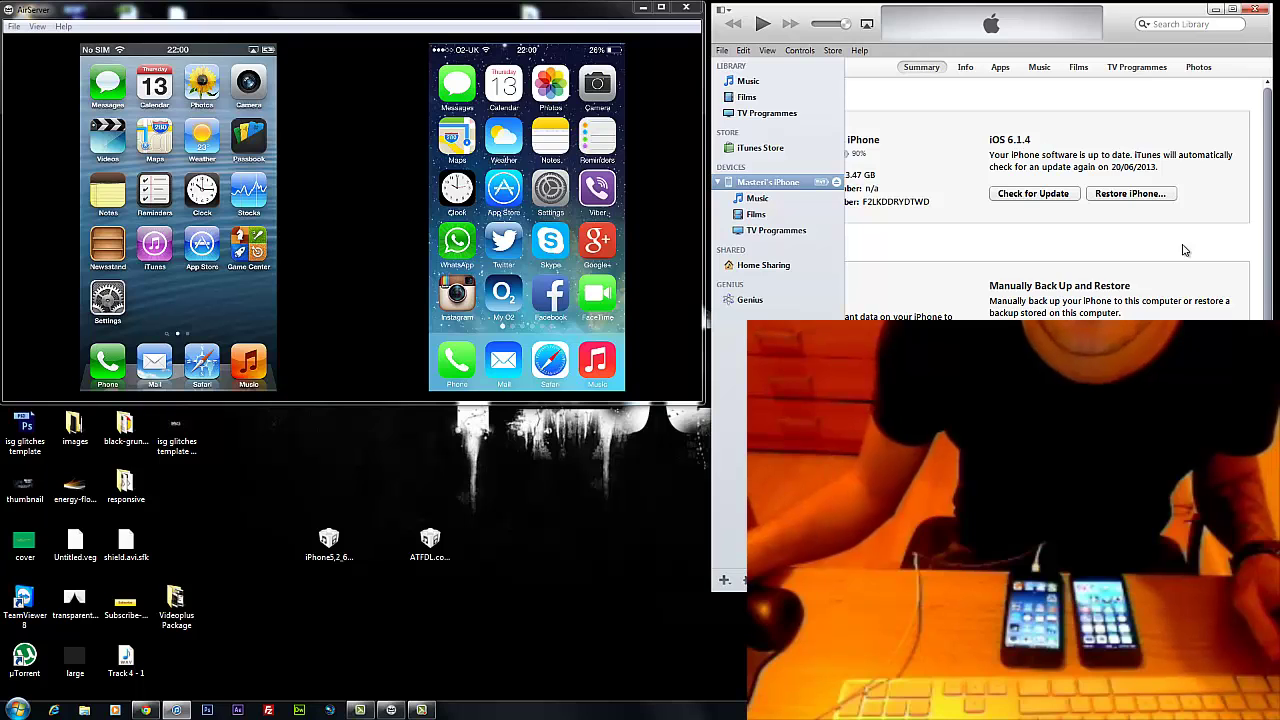
{"action": "left_click", "coordinate": [1133, 195], "text": "shift"}
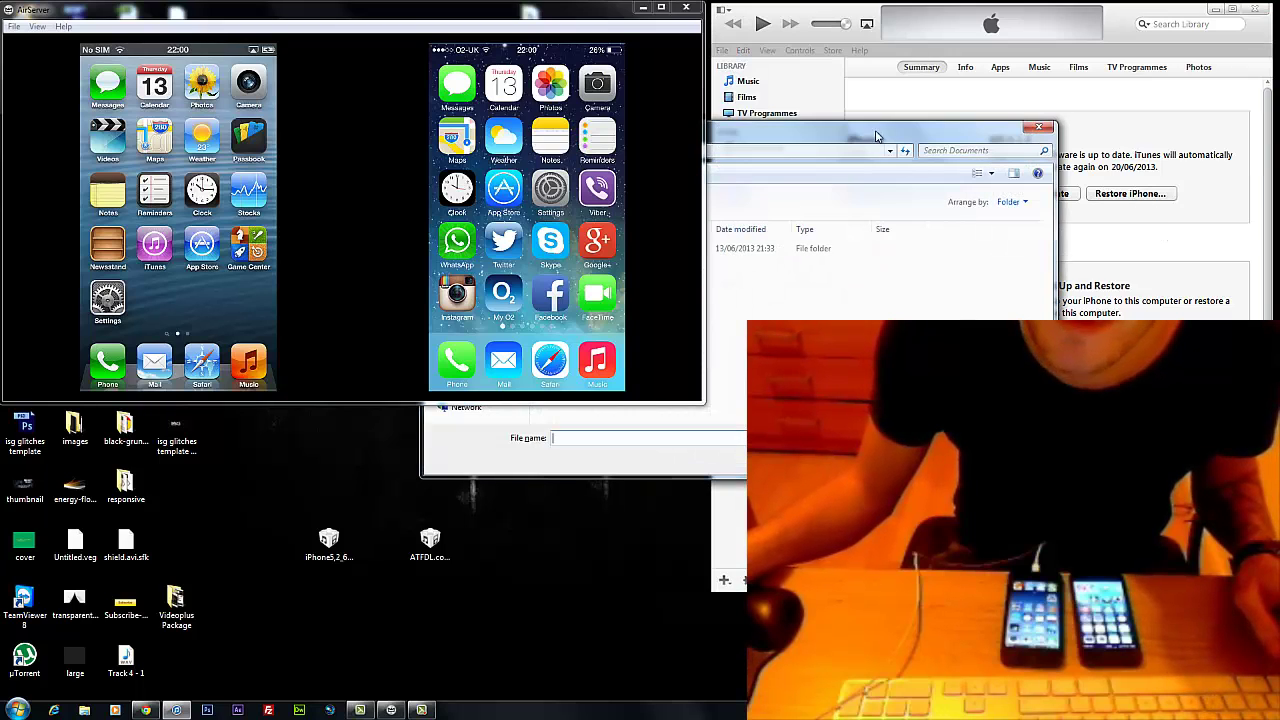
{"action": "mouse_move", "coordinate": [876, 136]}
{"action": "left_mouse_down"}
{"action": "mouse_move", "coordinate": [1080, 237]}
{"action": "mouse_move", "coordinate": [1085, 323]}
{"action": "mouse_move", "coordinate": [1054, 350]}
{"action": "left_mouse_up"}
{"action": "left_click", "coordinate": [649, 425]}
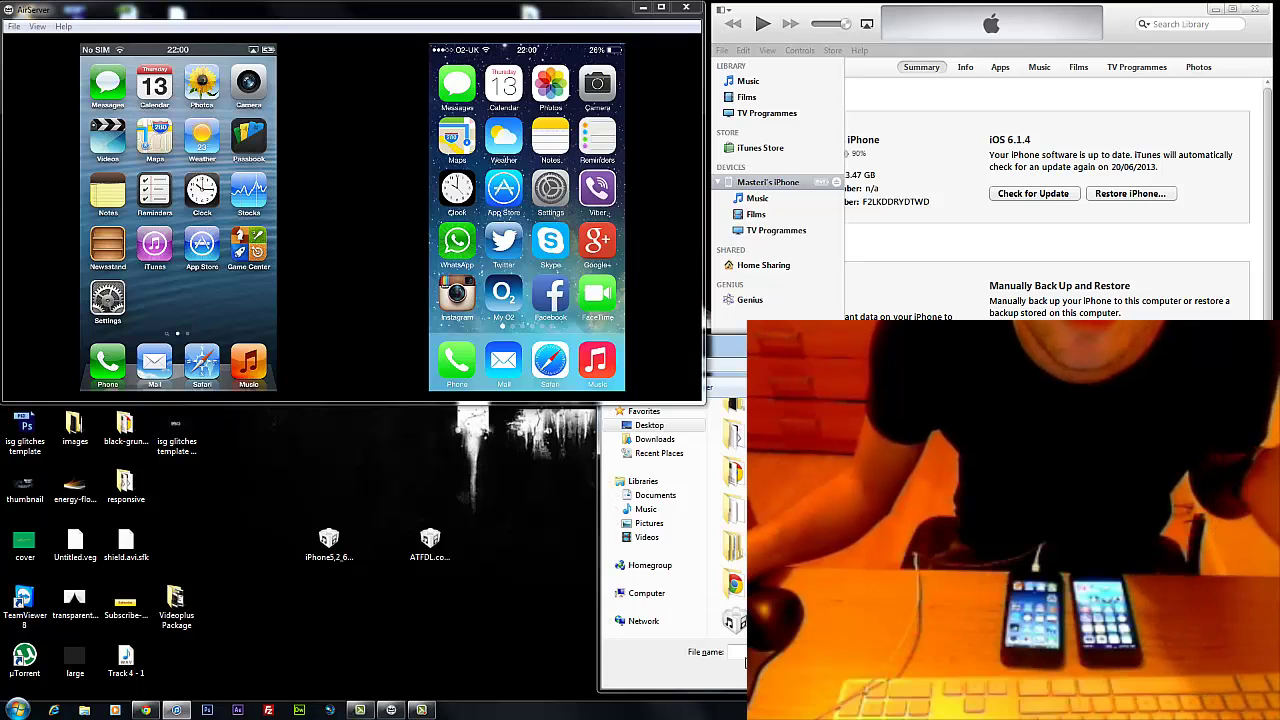
{"action": "left_click", "coordinate": [735, 622]}
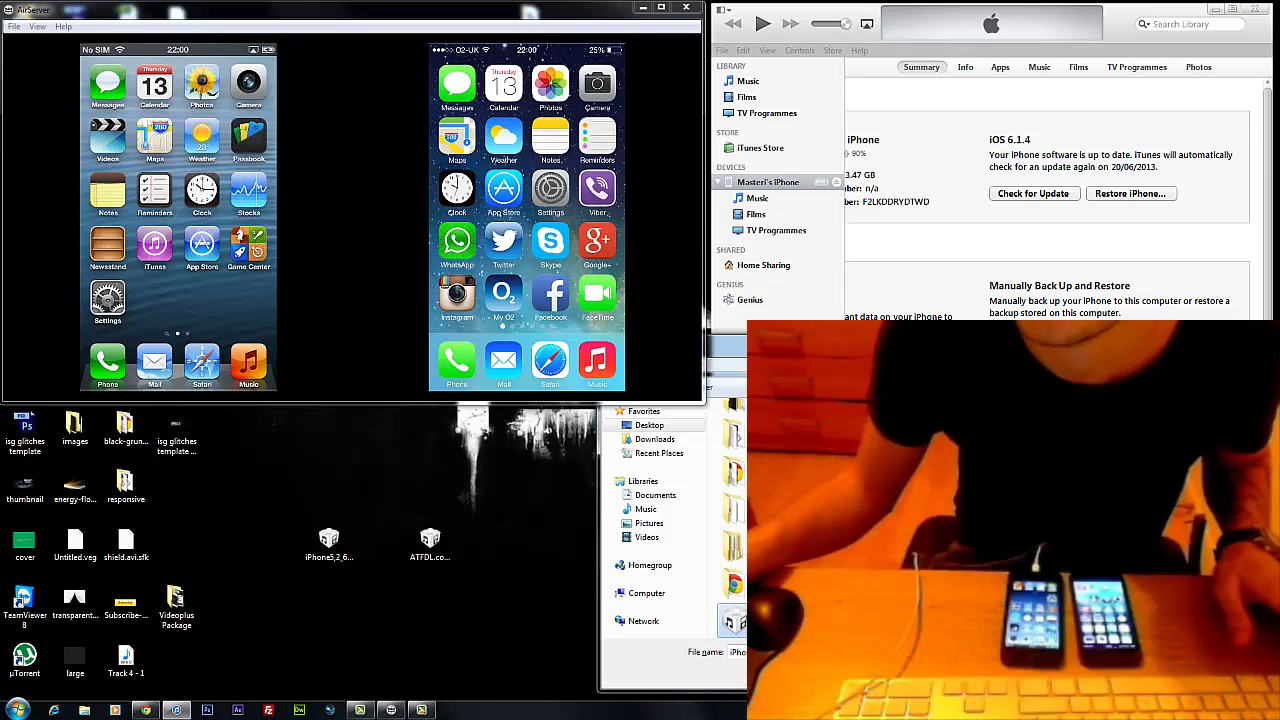
{"action": "key", "text": "Return"}
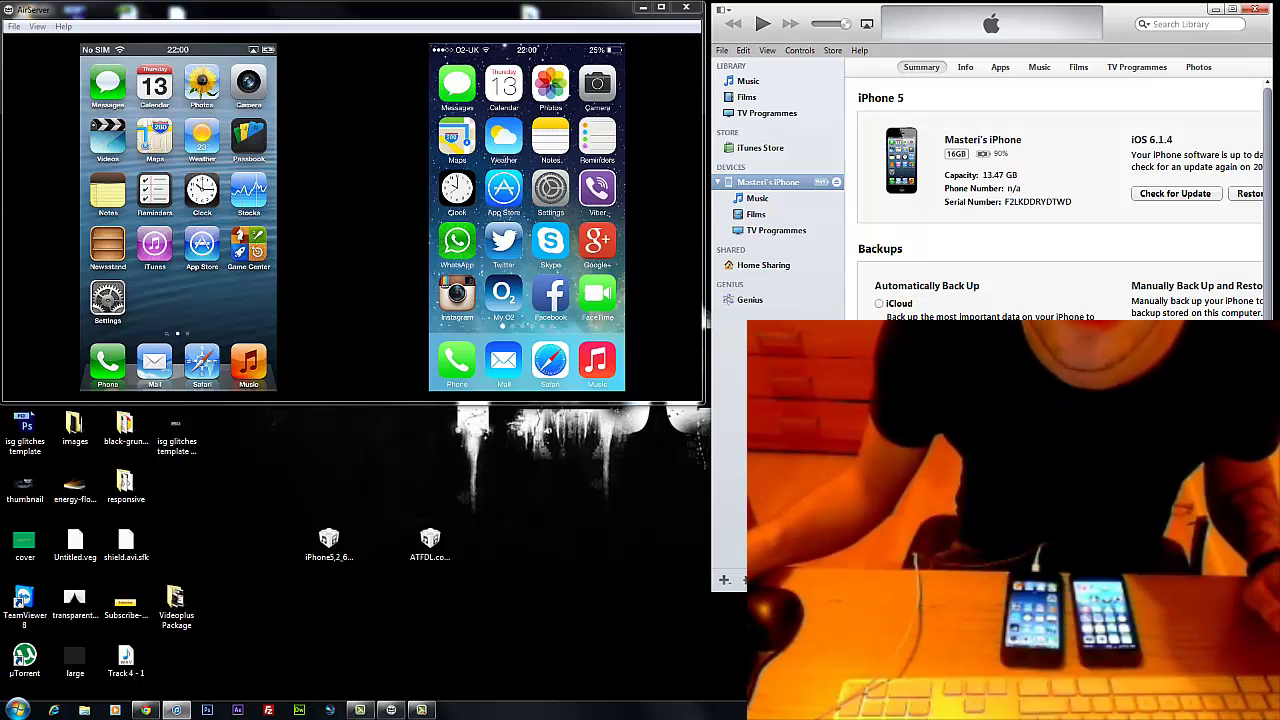
Step: Update the iPhone with the iOS 7.0 restore file from the Desktop and confirm the update
{"action": "left_click", "coordinate": [1174, 198], "text": "shift"}
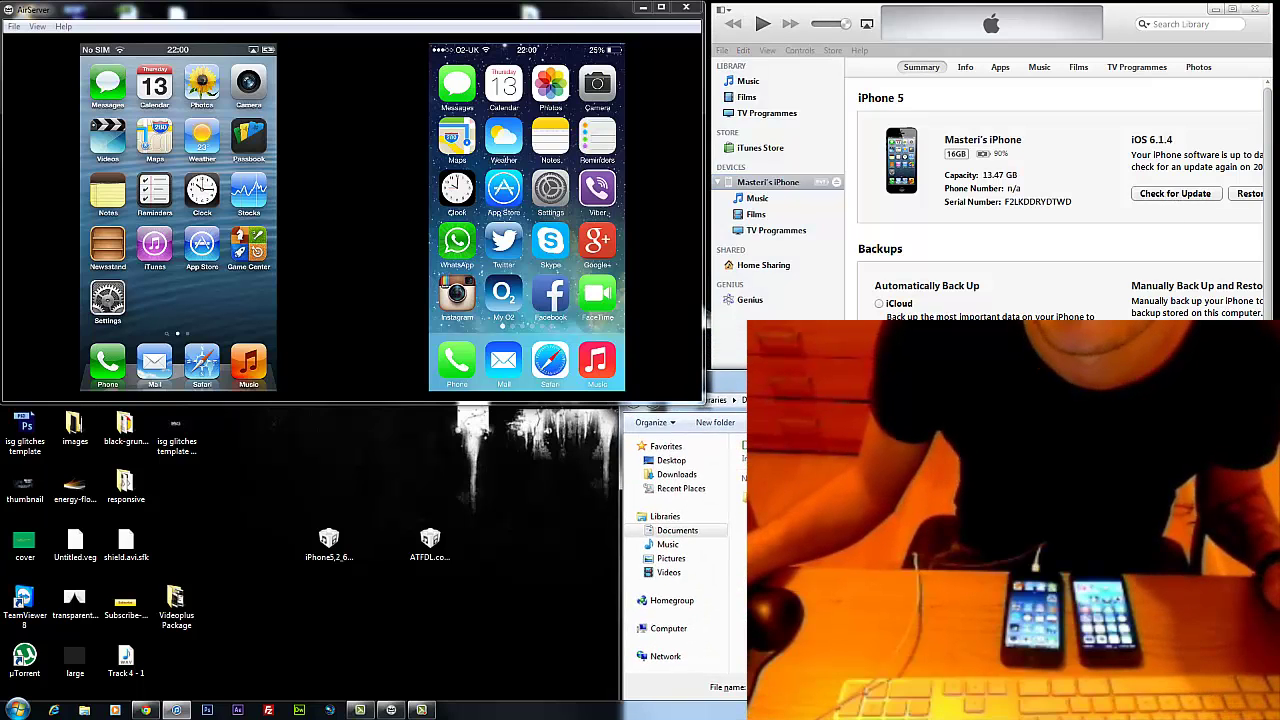
{"action": "left_click", "coordinate": [672, 428]}
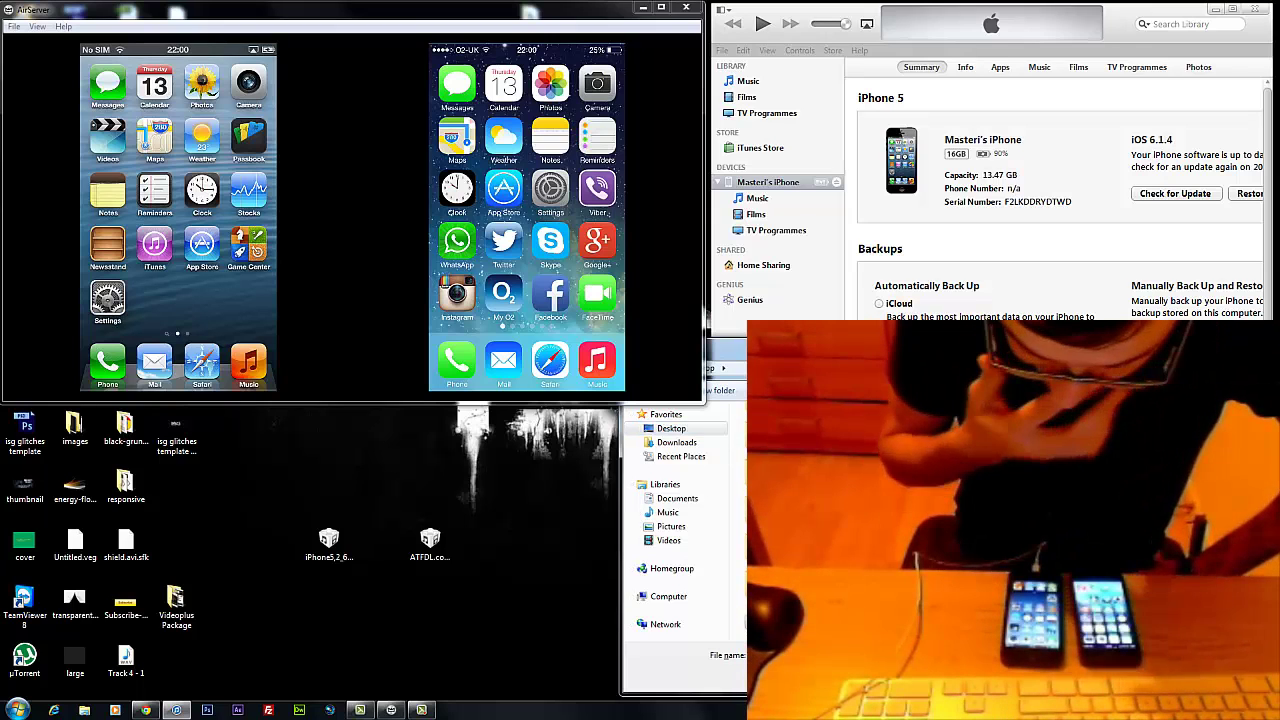
{"action": "key", "text": "Return"}
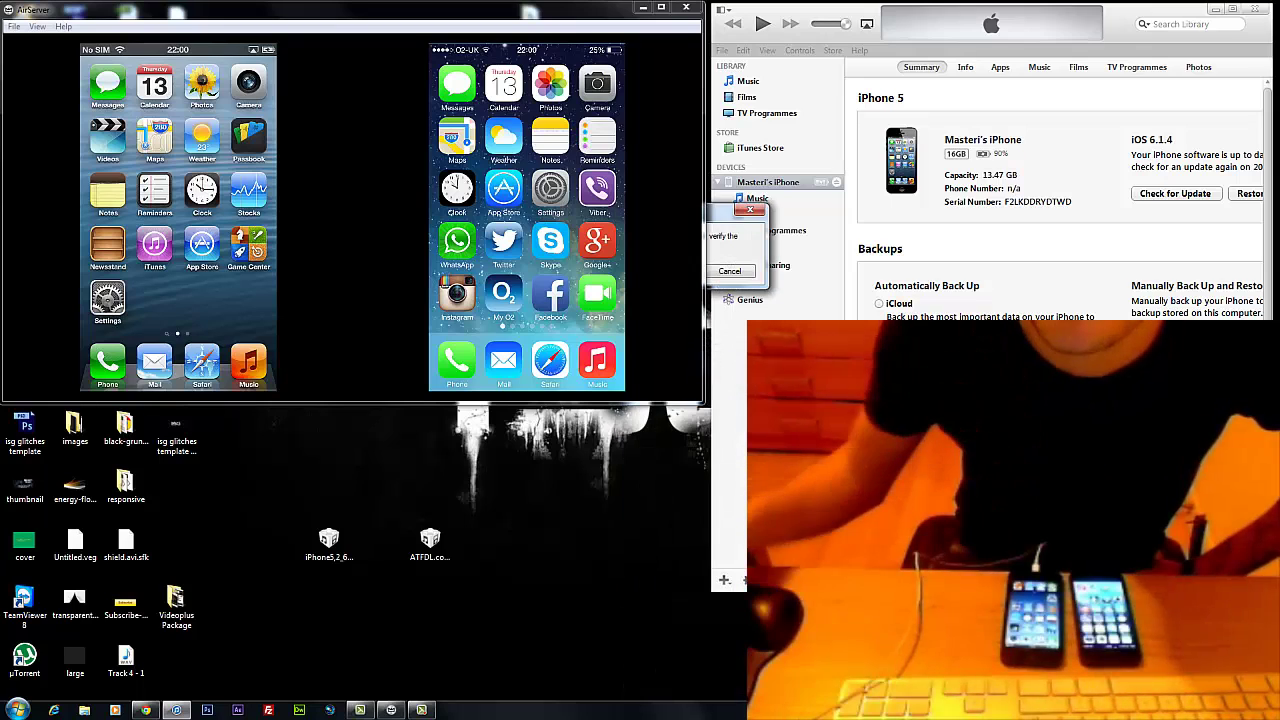
{"action": "key", "text": "Return"}
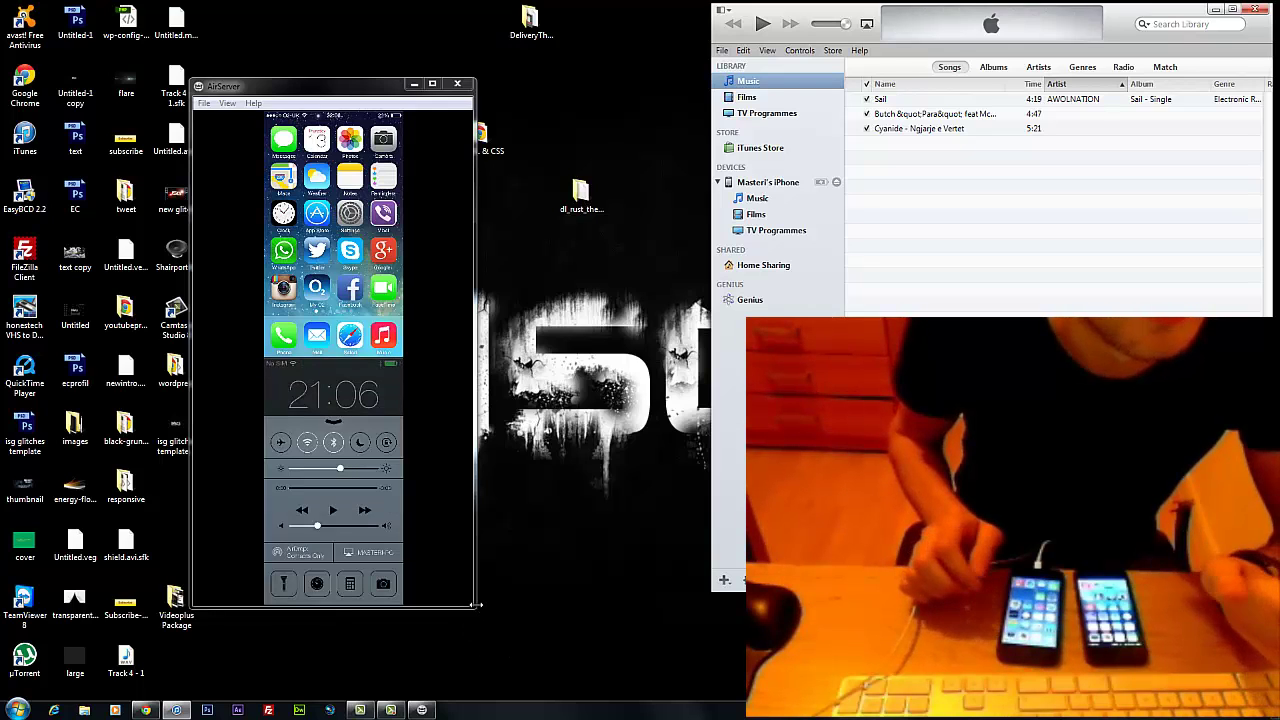
Step: Widen and shorten the AirServer window, move it top-left, then enlarge it from the corner
{"action": "left_click_drag", "start_coordinate": [477, 604], "coordinate": [669, 604]}
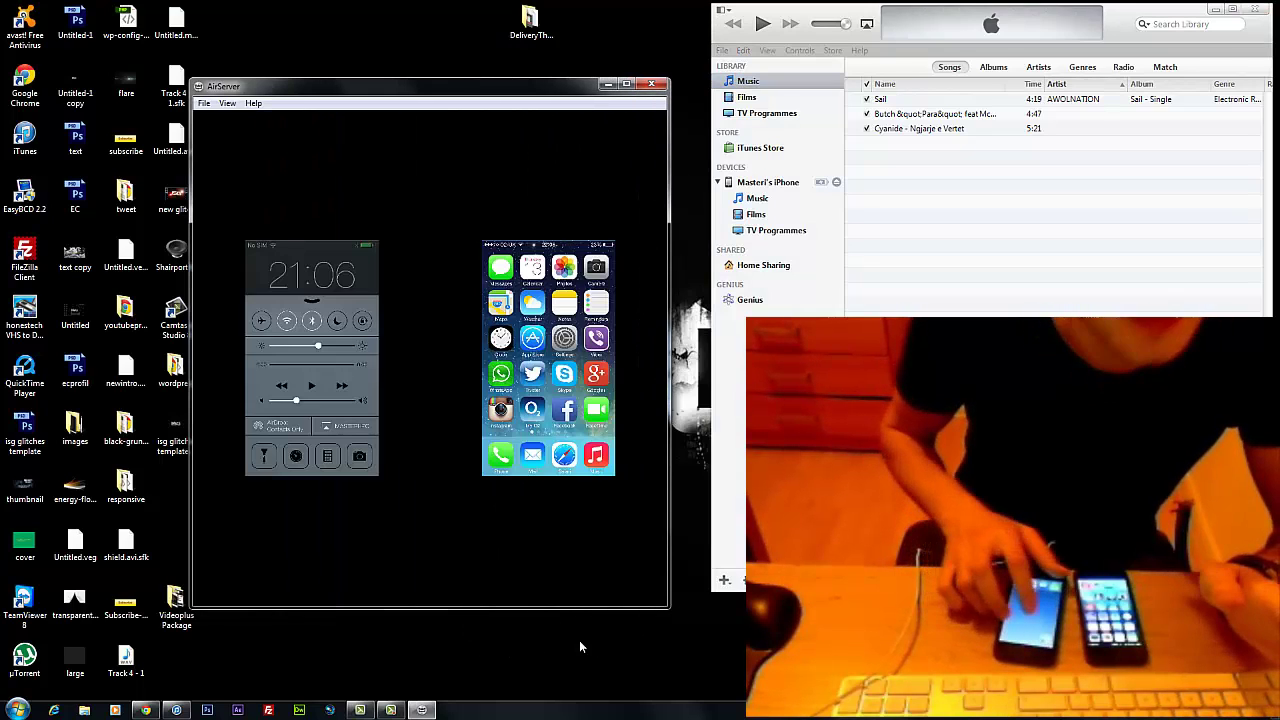
{"action": "left_click_drag", "start_coordinate": [571, 608], "coordinate": [583, 436]}
{"action": "left_click_drag", "start_coordinate": [496, 94], "coordinate": [311, 39]}
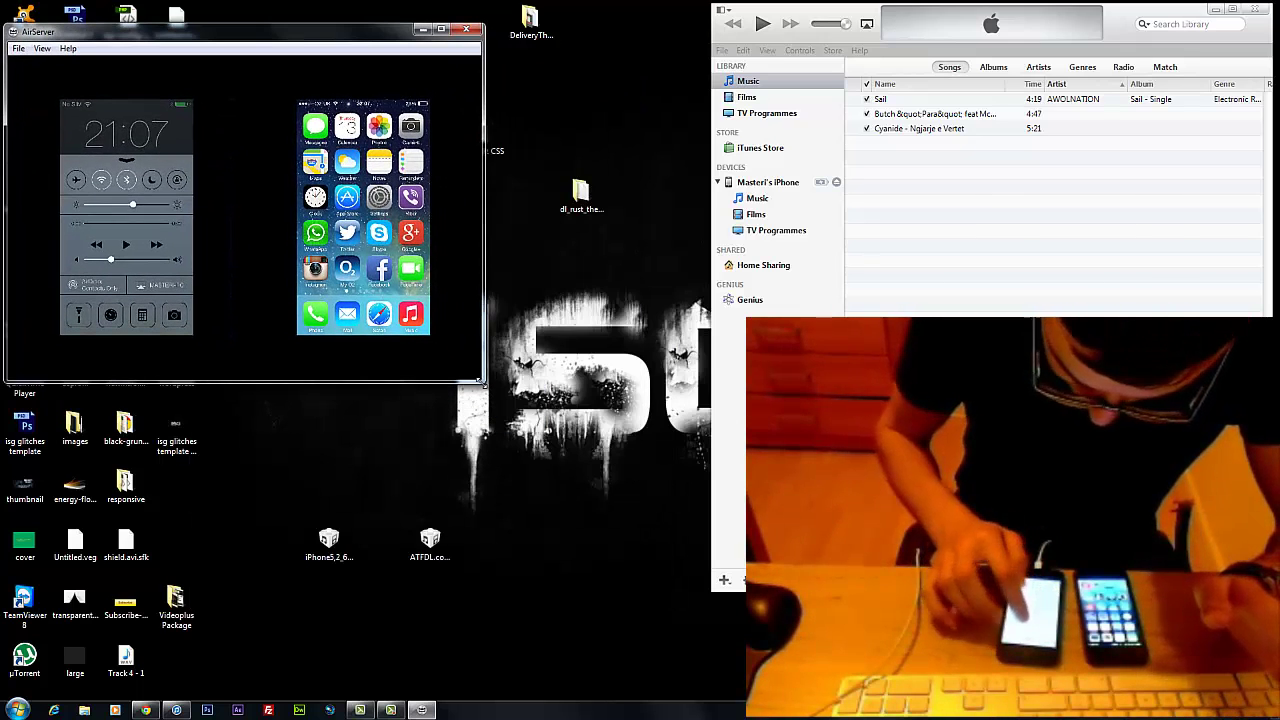
{"action": "mouse_move", "coordinate": [480, 381]}
{"action": "left_mouse_down"}
{"action": "mouse_move", "coordinate": [555, 512]}
{"action": "mouse_move", "coordinate": [670, 519]}
{"action": "left_mouse_up"}
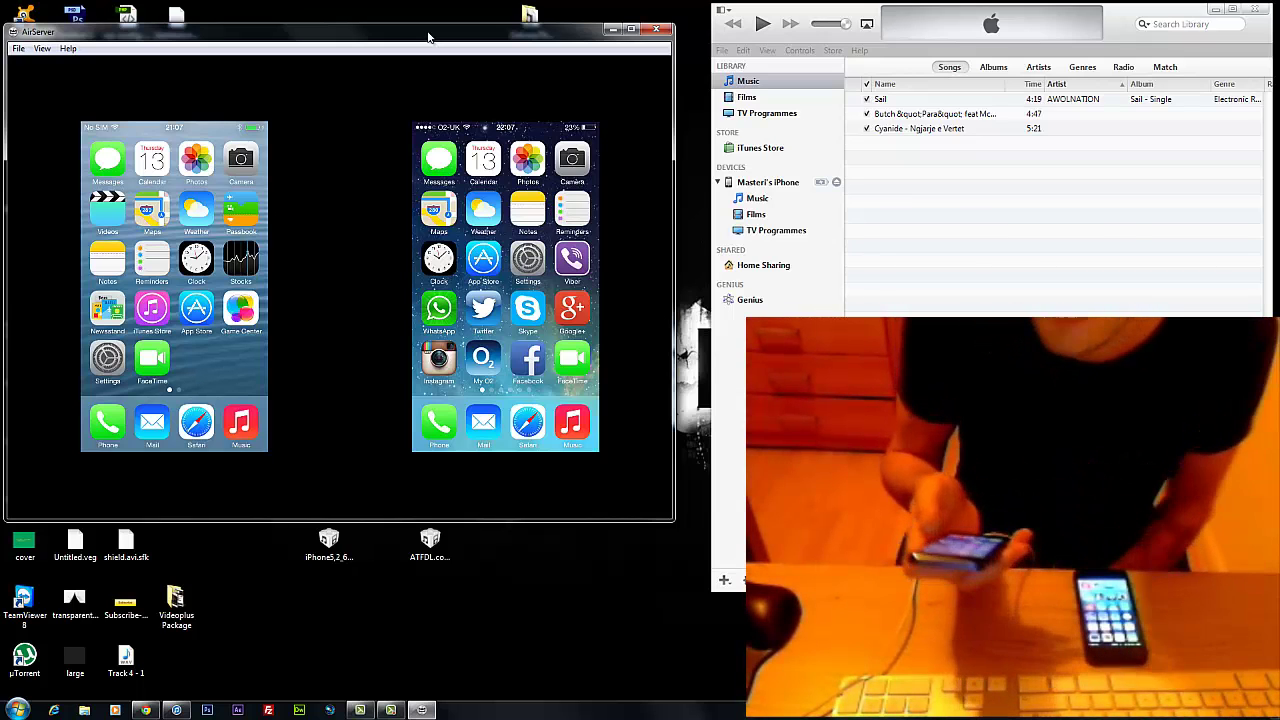
Step: Nudge the AirServer window slightly down-right and make it a little shorter
{"action": "left_click_drag", "start_coordinate": [428, 37], "coordinate": [441, 44]}
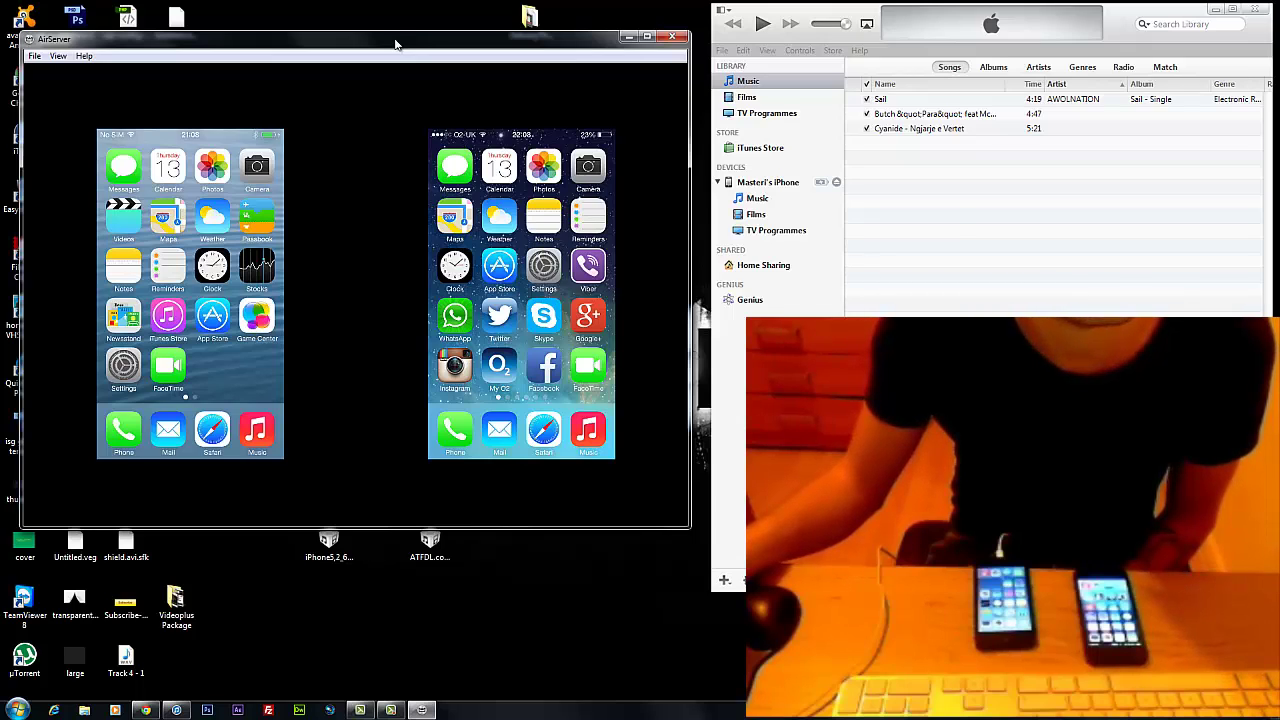
{"action": "left_click_drag", "start_coordinate": [399, 31], "coordinate": [399, 41]}
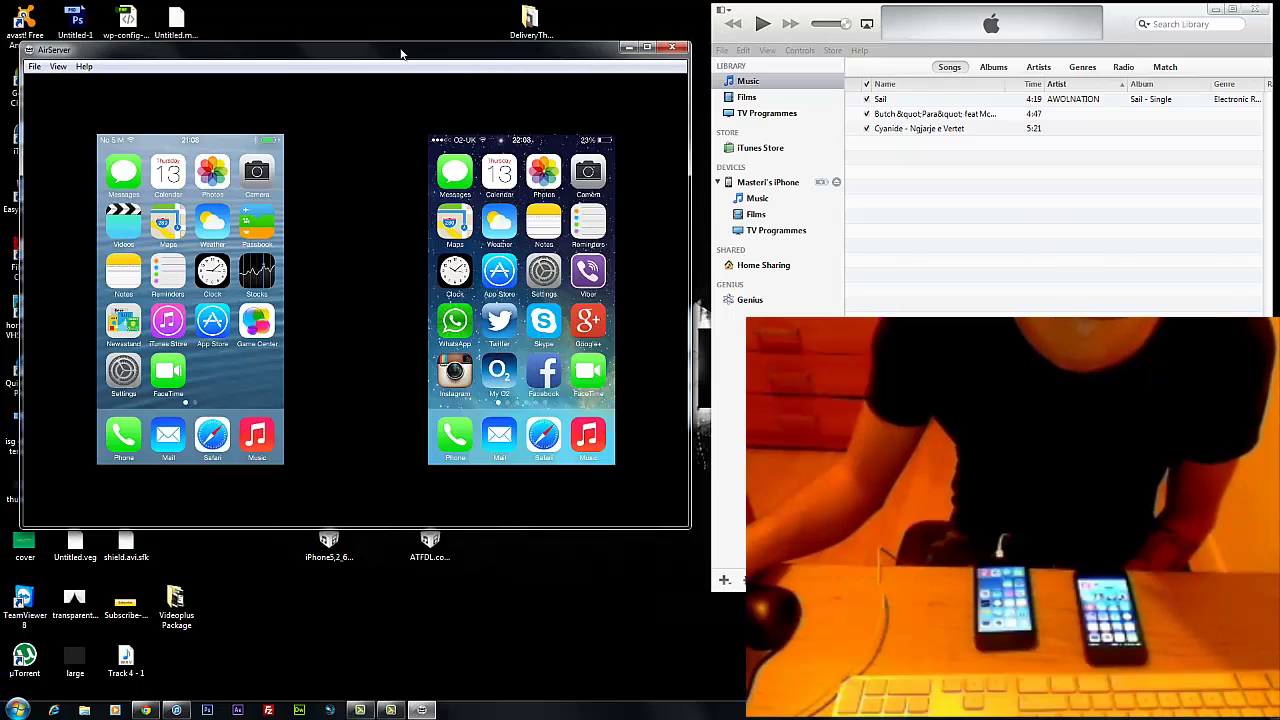